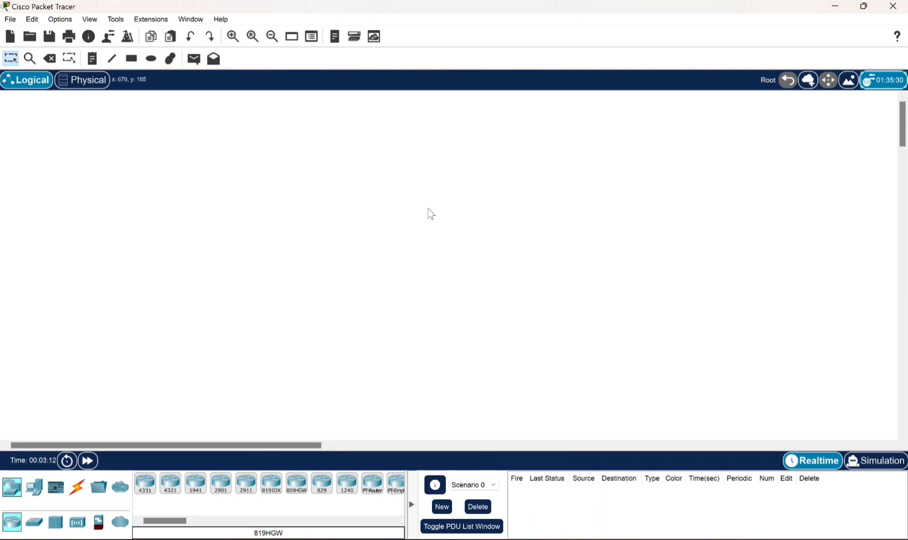
- Place a 2960 switch in the upper middle of the logical workspace
left_click(33, 524)
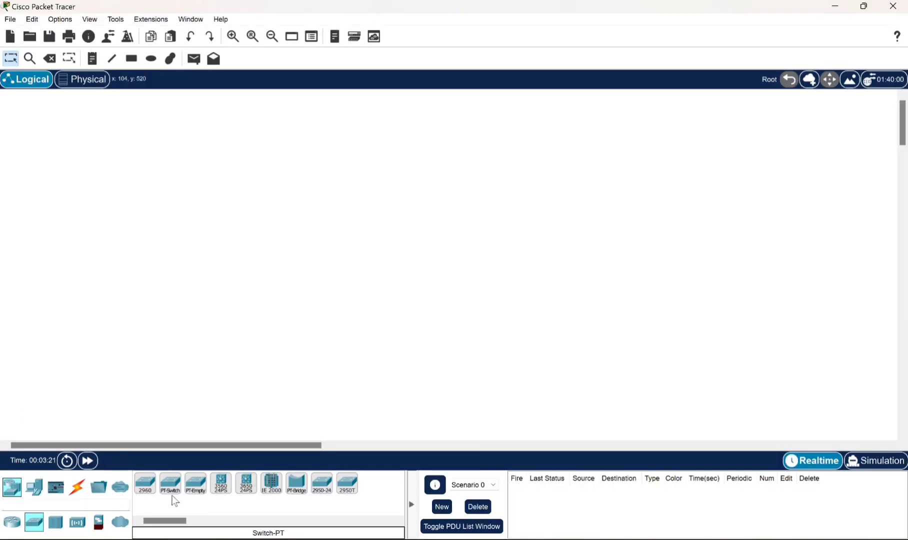
left_click(145, 484)
left_click(342, 207)
left_click_drag(341, 204, 423, 190)
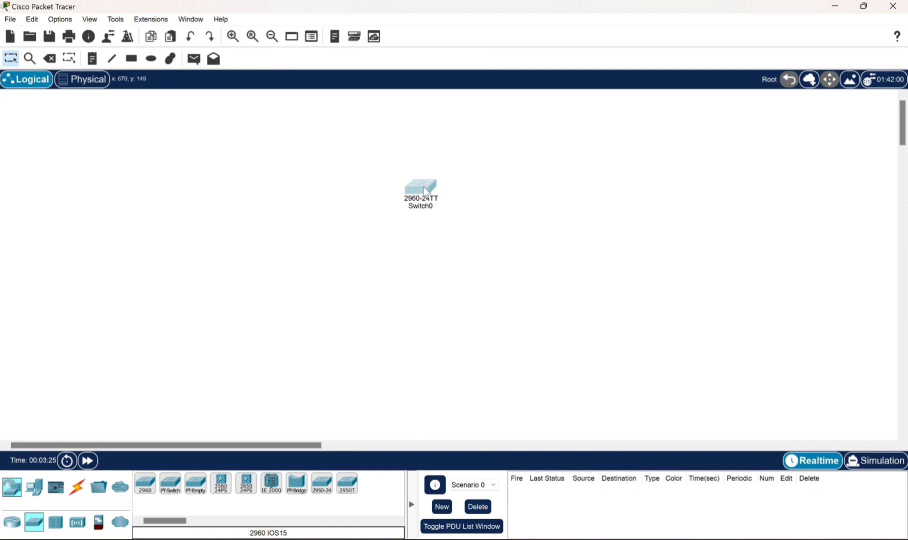
- Examine the switch's physical device view and its port summary
left_click(424, 195)
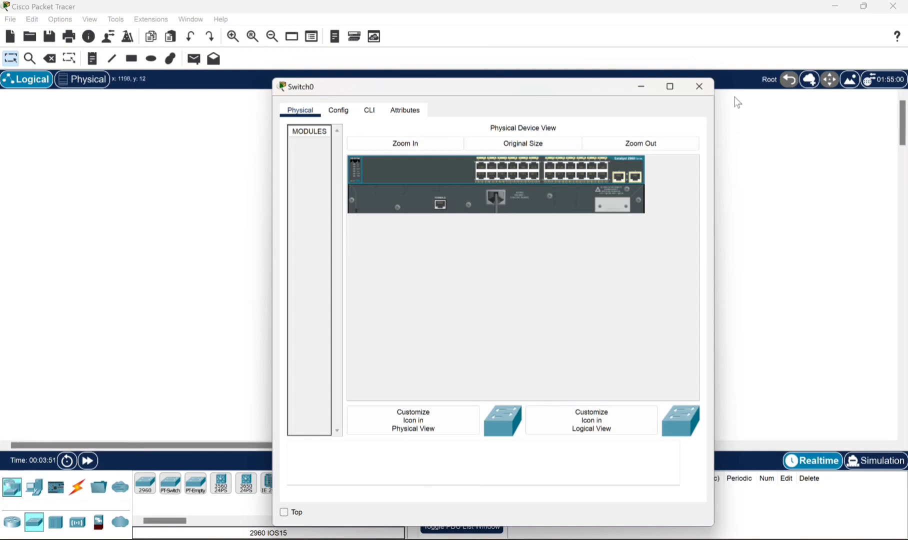
left_click(699, 86)
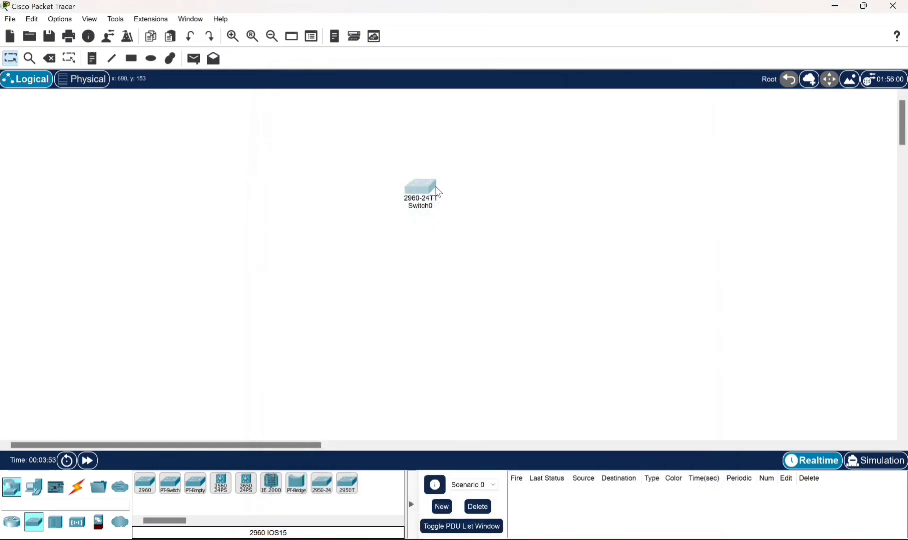
mouse_move(420, 186)
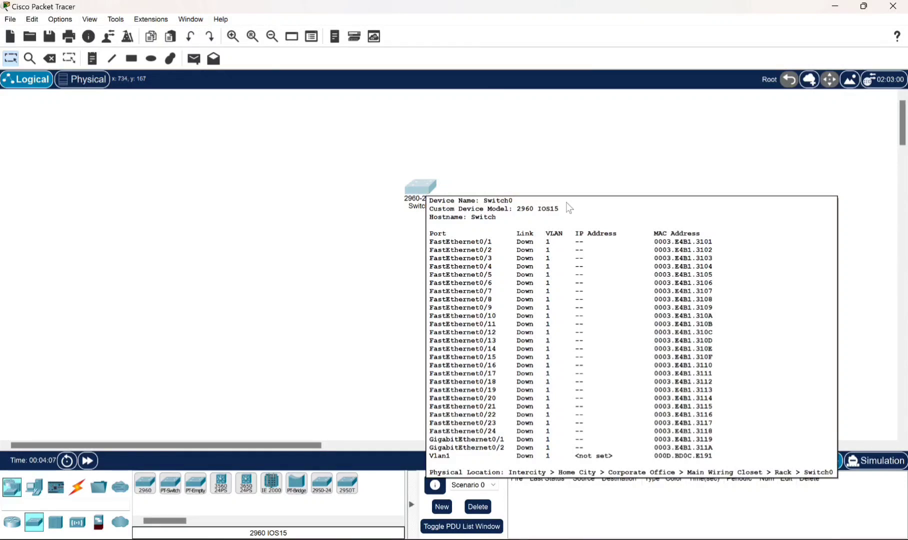
- Add four PCs in a horizontal row below the switch
left_click(39, 493)
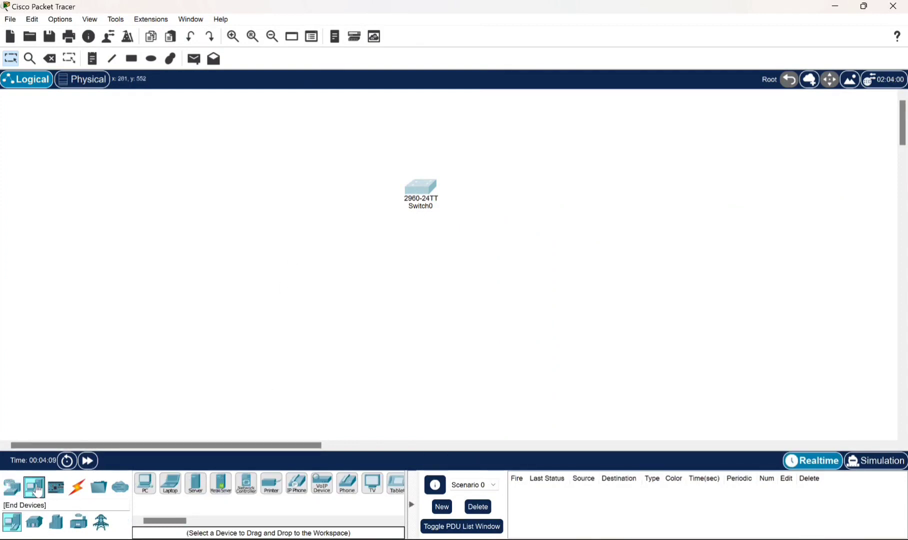
left_click(145, 483)
left_click(225, 334)
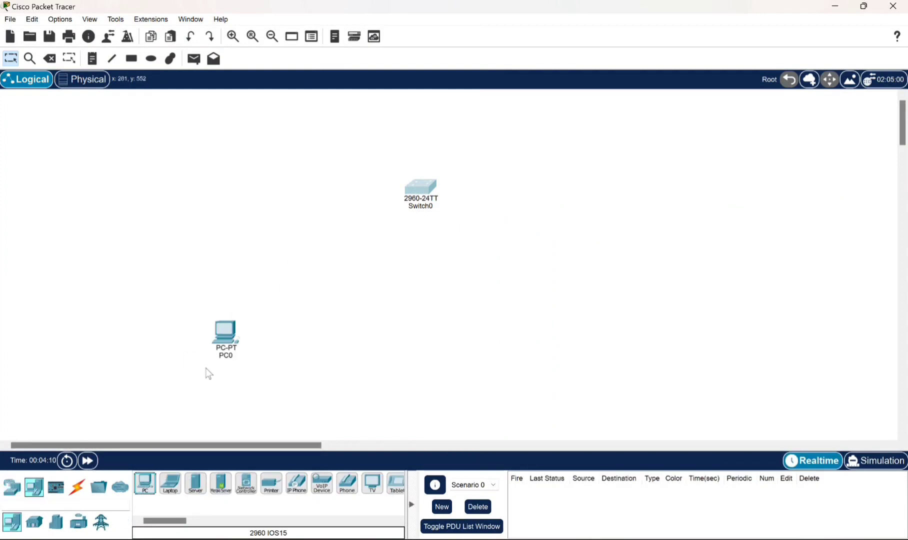
left_click(145, 483)
left_click(362, 332)
left_click(148, 483, "ctrl")
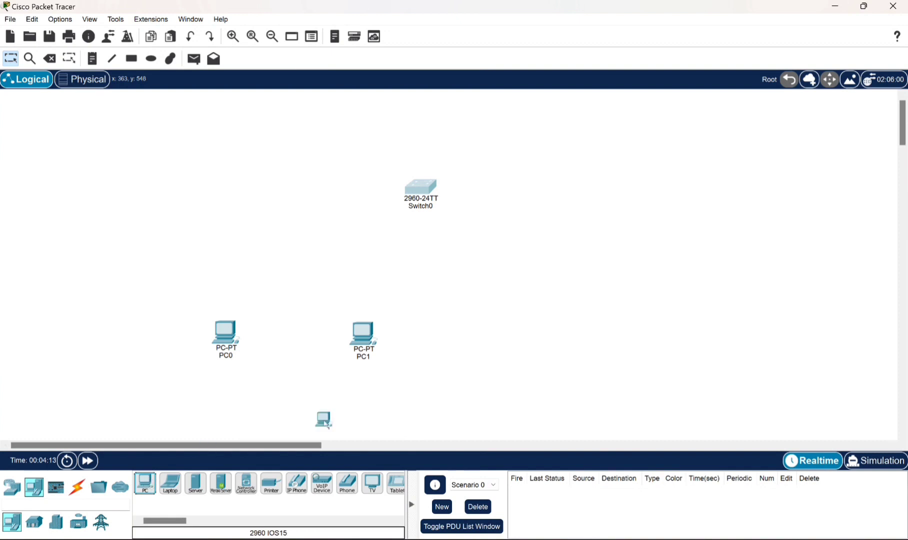
left_click(502, 330)
left_click(625, 333)
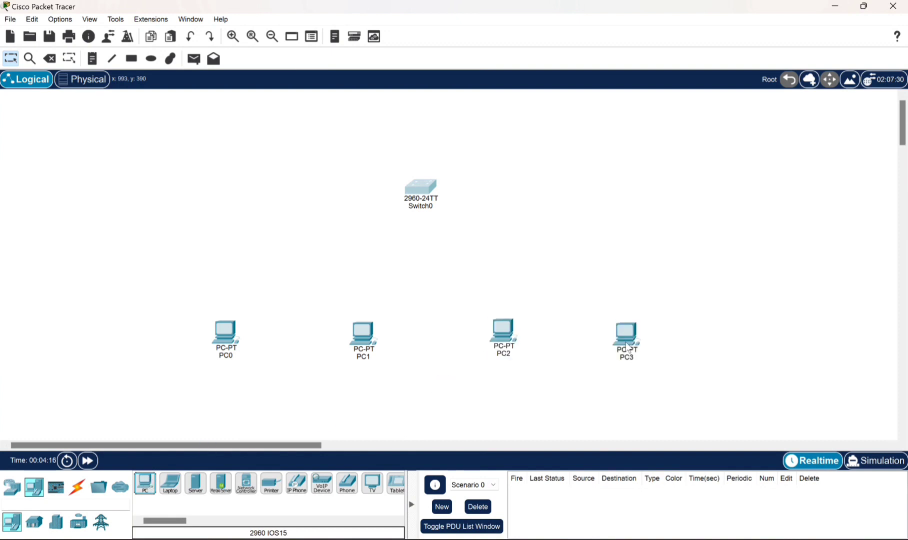
- Connect PC0's FastEthernet0 port to the switch's FastEthernet0/1 port with a copper straight-through cable
left_click(76, 488)
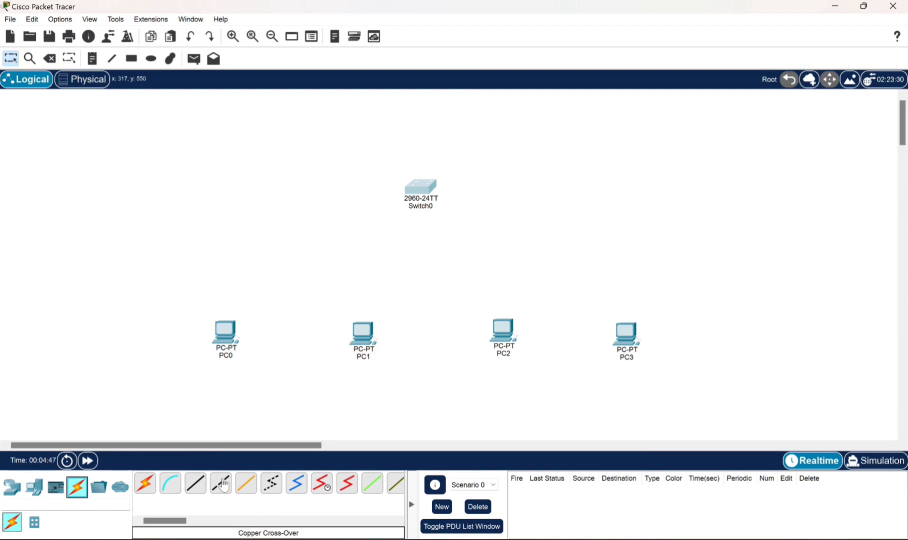
left_click(196, 482)
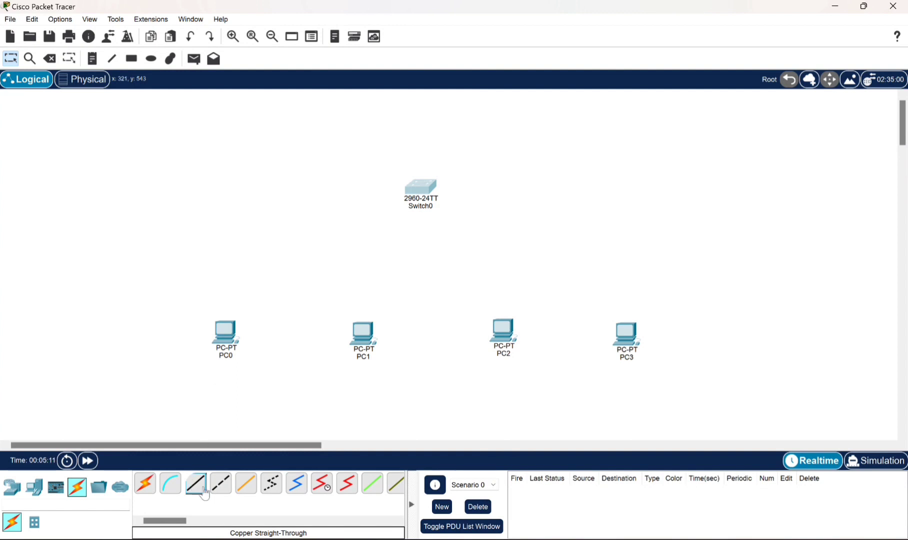
left_click(231, 330)
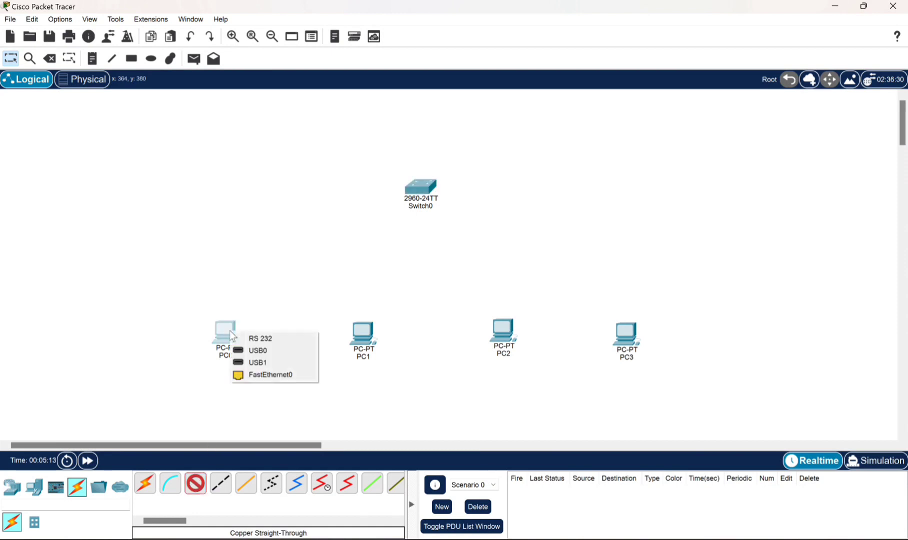
left_click(274, 378)
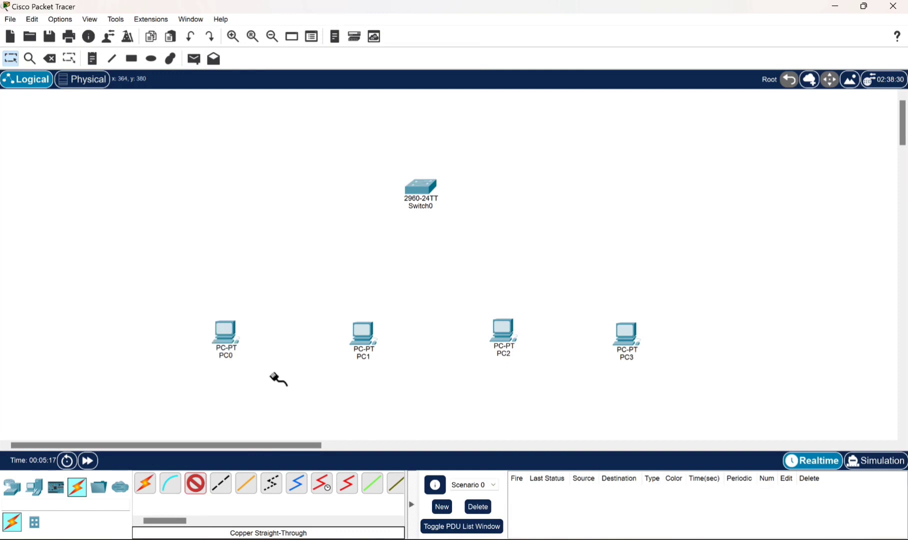
left_click(423, 189)
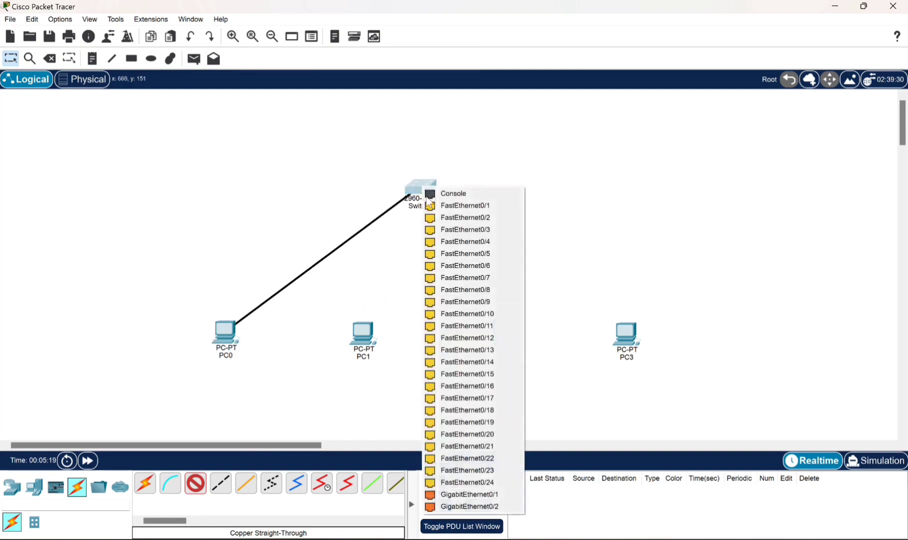
left_click(469, 205)
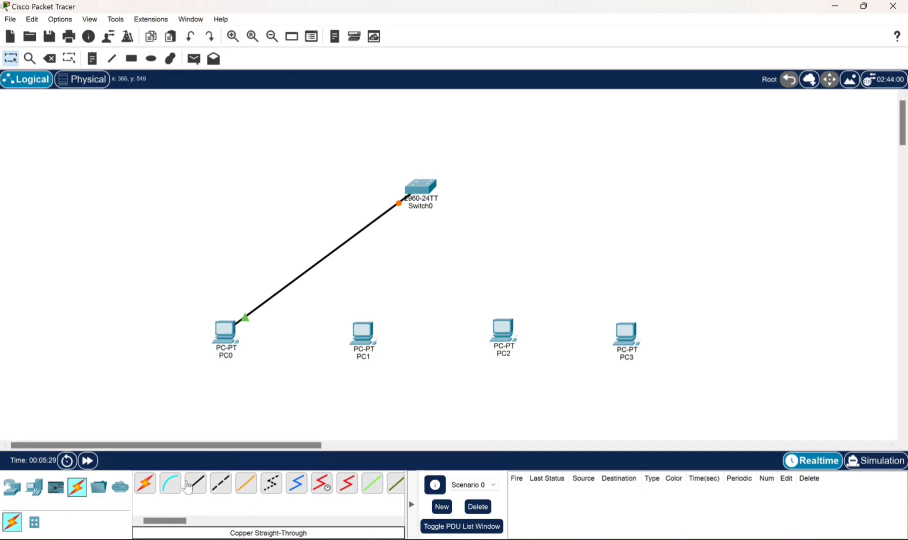
- Connect PC1 to the switch using the automatically chosen connection type
left_click(145, 485)
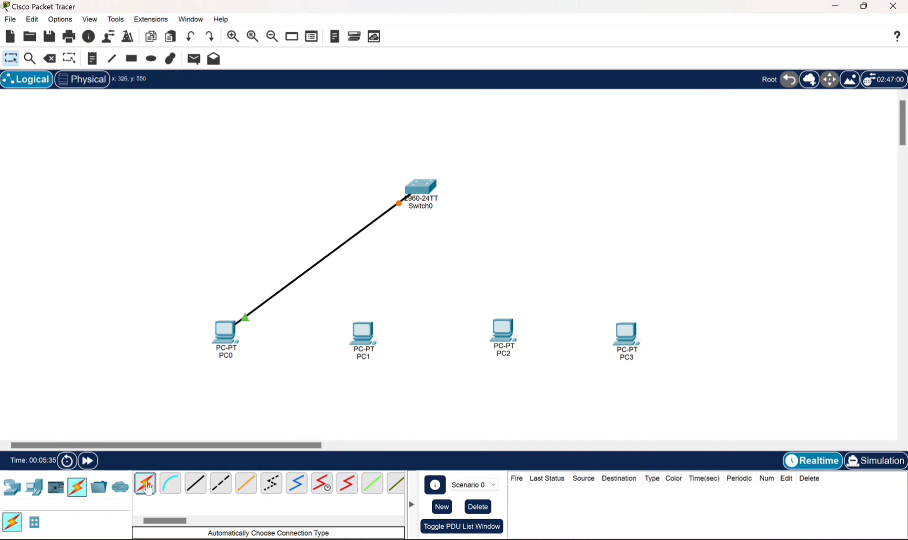
left_click(148, 488)
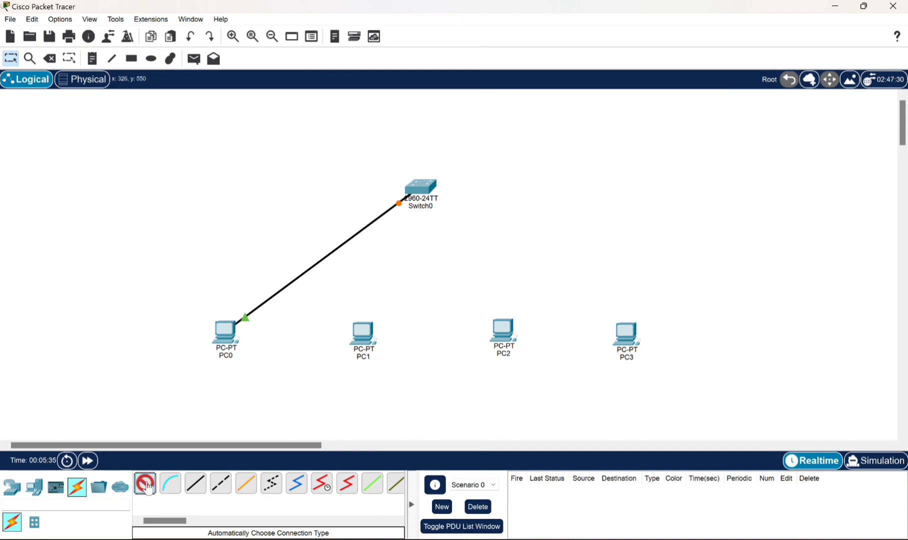
left_click(362, 334)
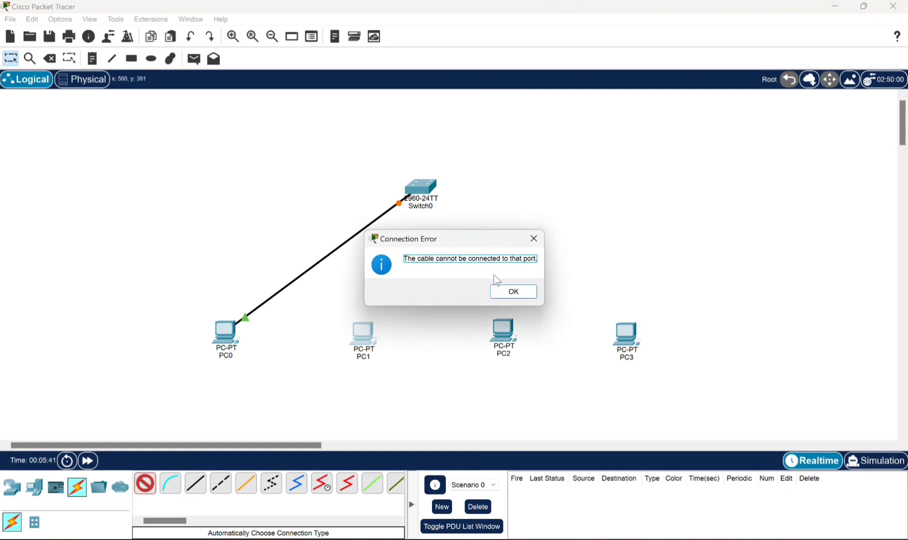
left_click(511, 291)
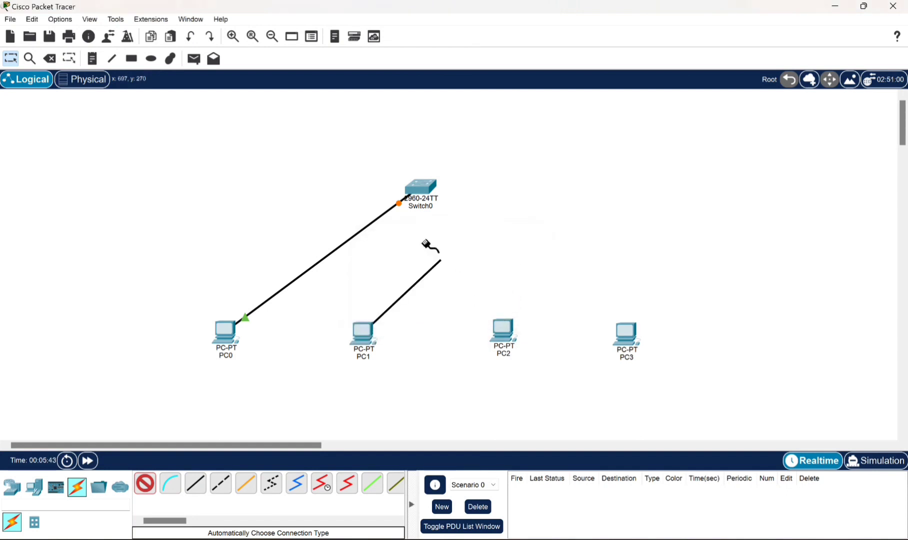
left_click(412, 195)
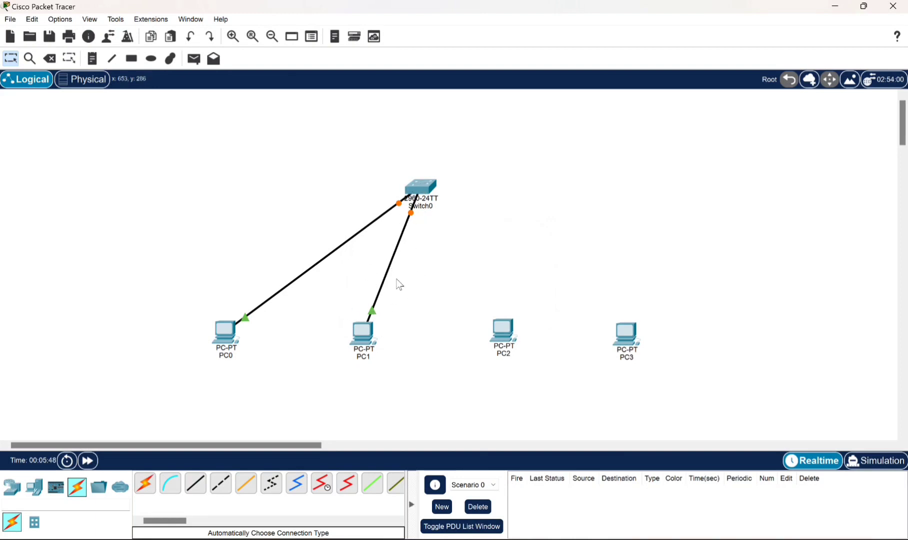
- Connect PC2 and PC3 to the switch using the automatically chosen connection type
left_click(145, 482)
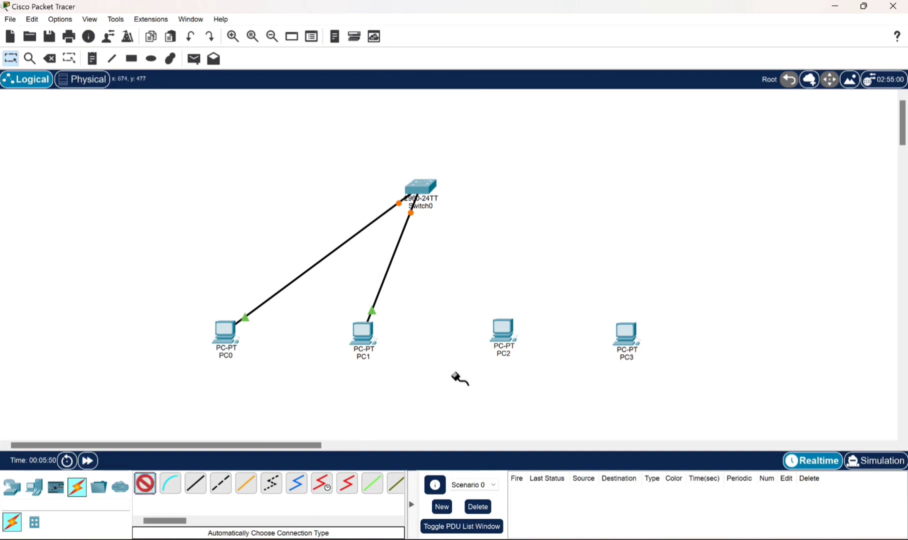
left_click(506, 332)
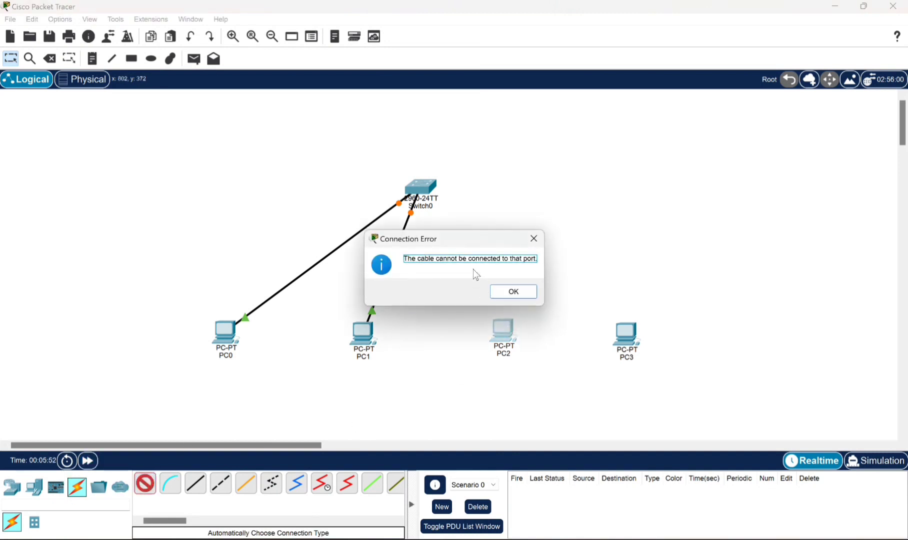
left_click(519, 290)
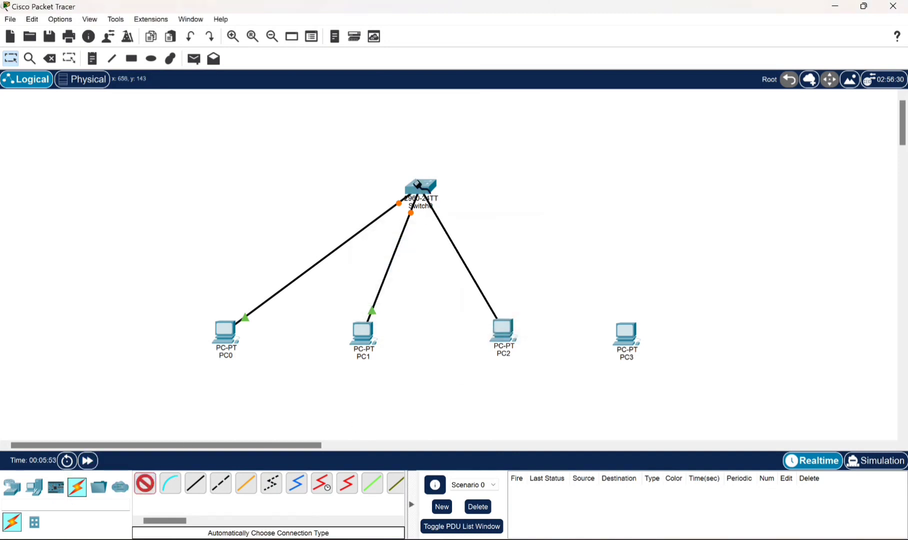
left_click(135, 492)
left_click(623, 326)
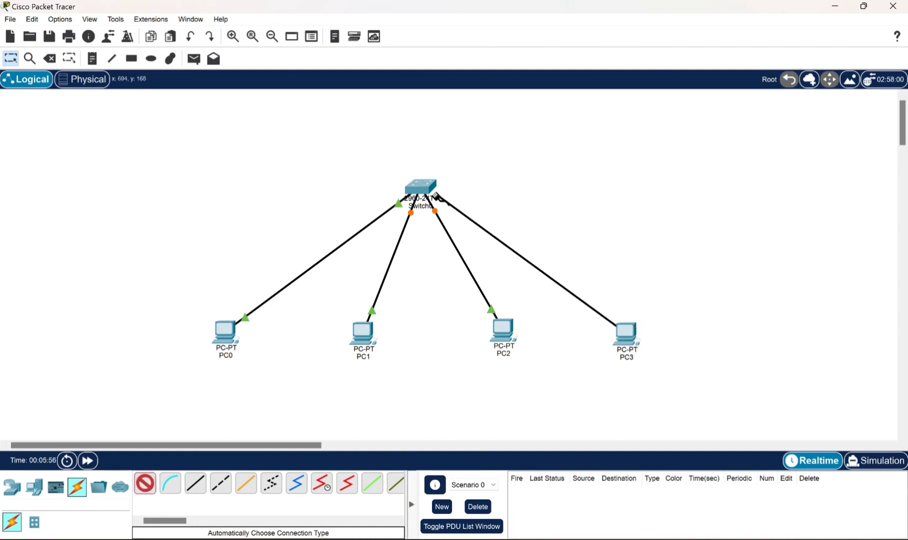
left_click(436, 194)
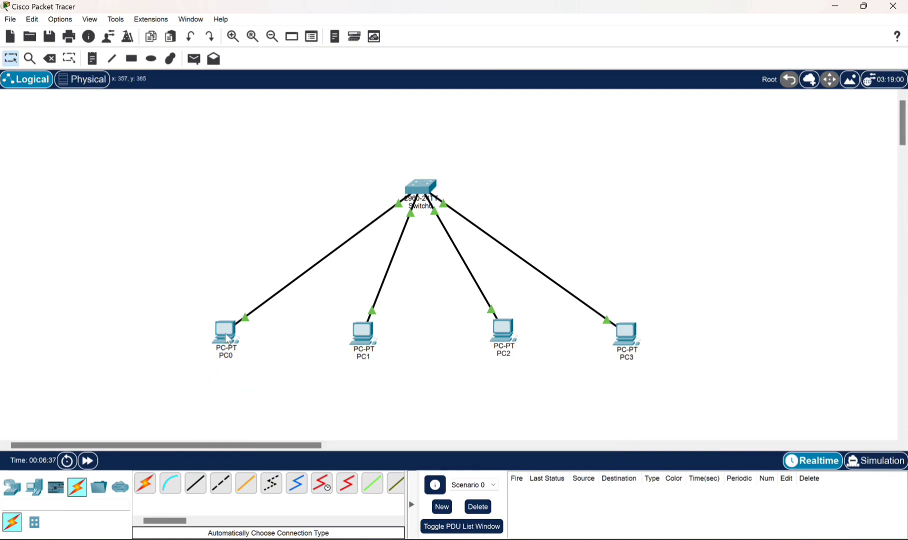
- Assign PC0 the static IPv4 address 10.10.10.1 in its IP configuration
mouse_move(228, 339)
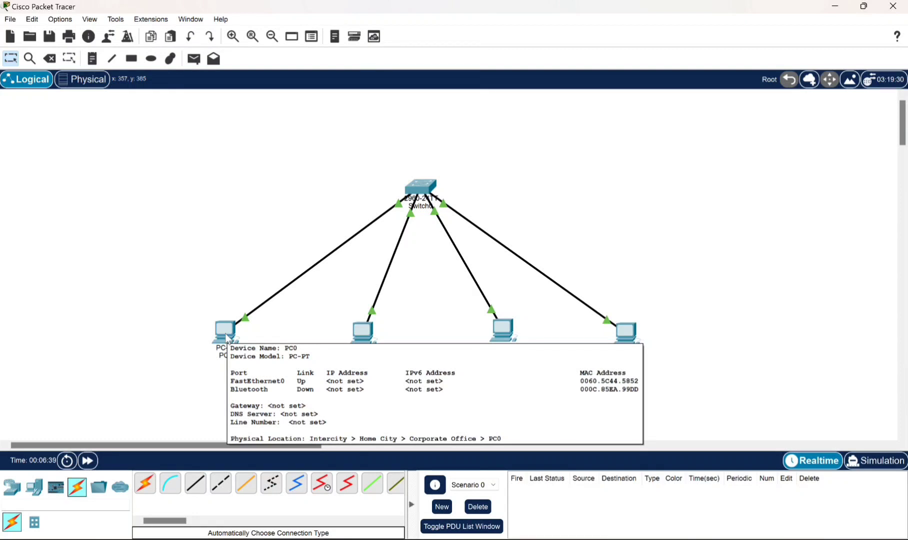
left_click(227, 333)
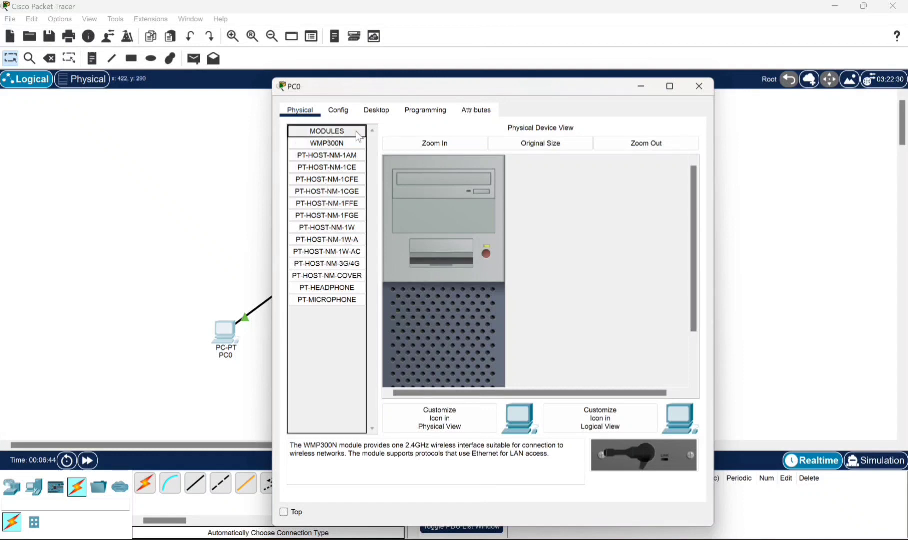
left_click(377, 111)
left_click(324, 158)
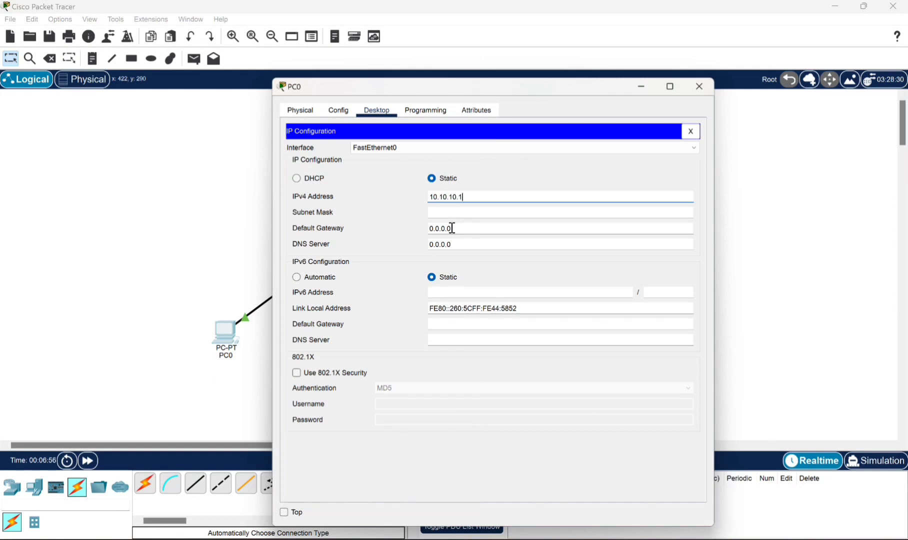
key("ctrl+a")
left_click(553, 197)
key("Return")
left_click(699, 86)
- Assign PC1 the static IPv4 address 10.10.10.2 with the default subnet mask
left_click(362, 332)
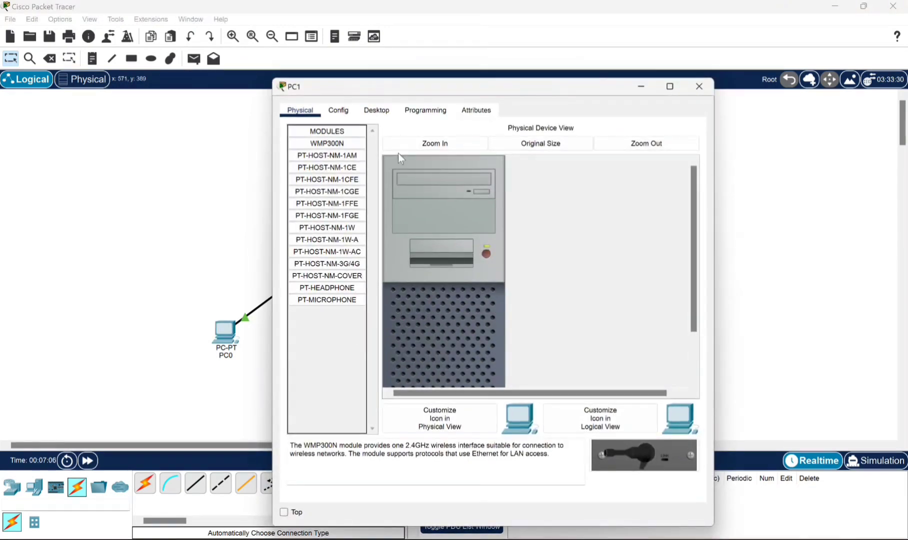
left_click(374, 112)
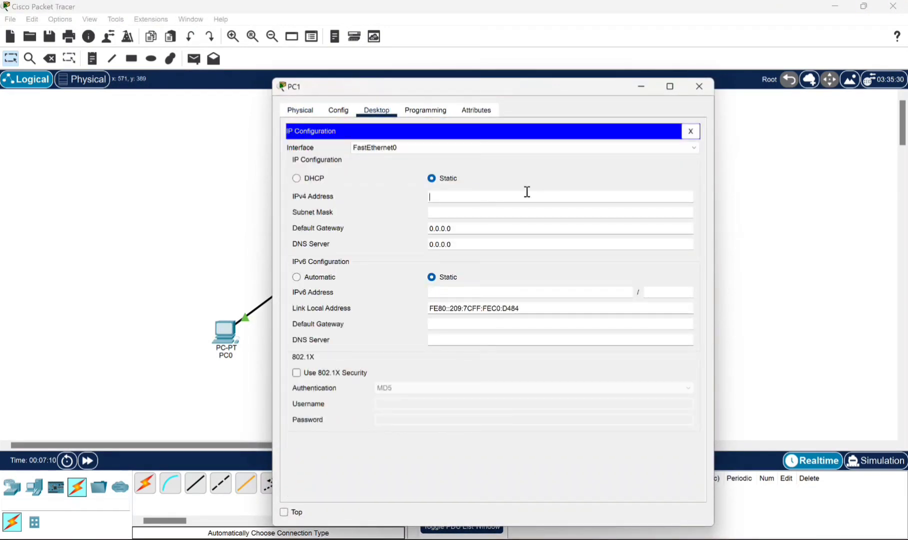
type("10.10.10.2")
left_click(489, 206)
left_click(699, 87)
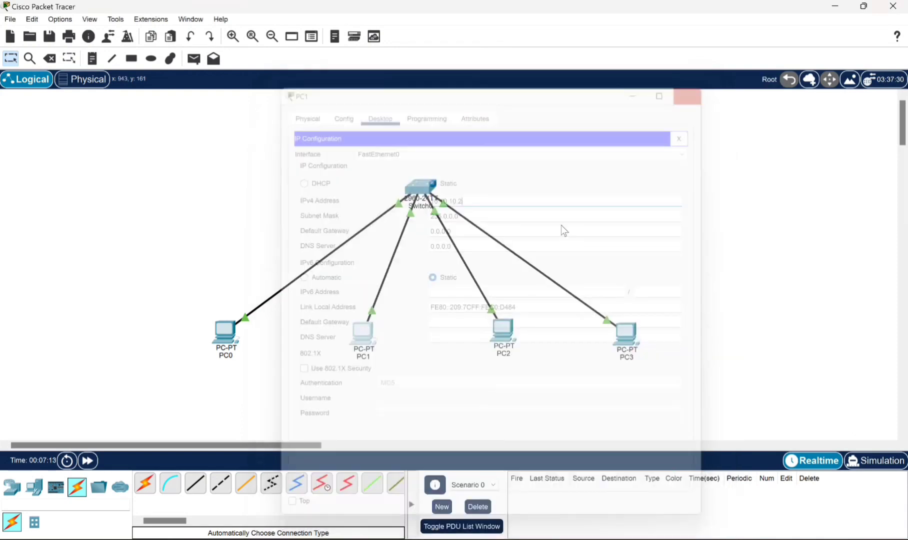
- Assign PC2 the static IPv4 address 10.10.10.3 with subnet mask 255.0.0.0
left_click(505, 325)
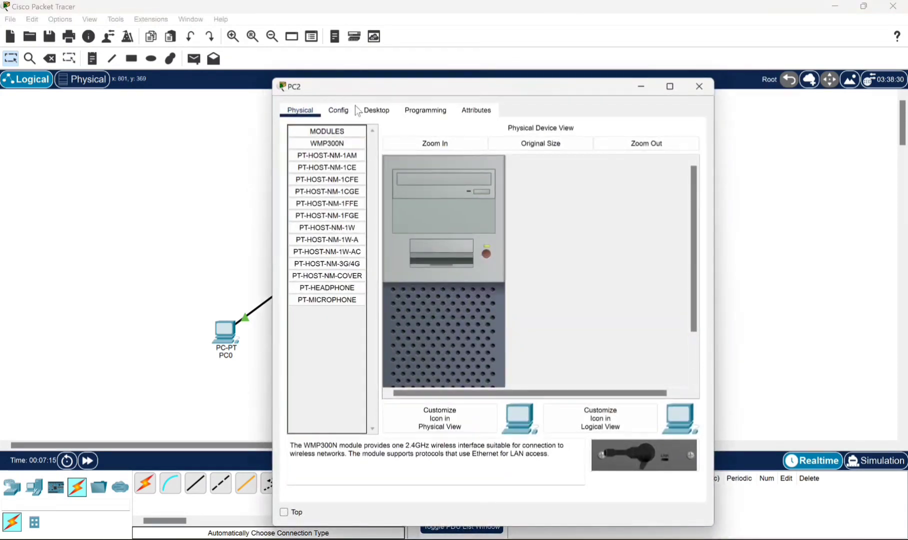
left_click(371, 111)
left_click(333, 175)
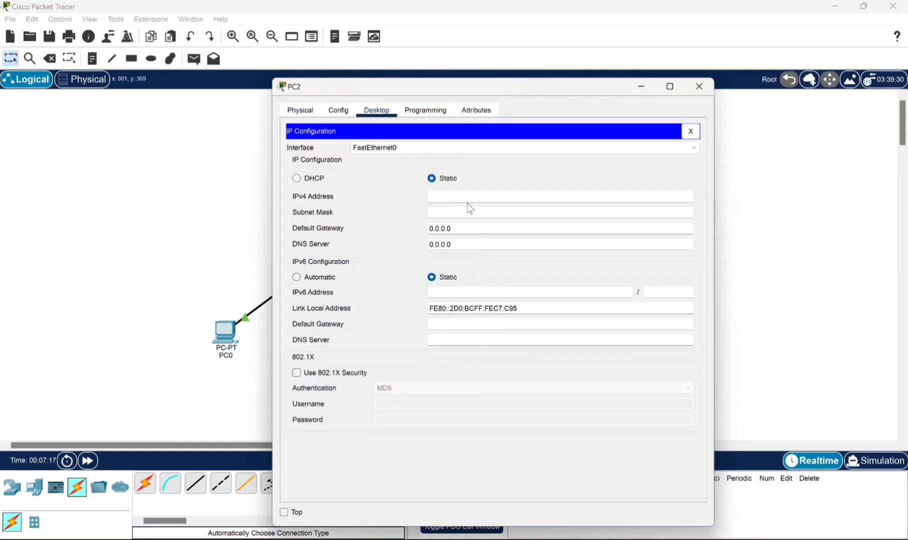
type("10.10.10.1")
key("Tab")
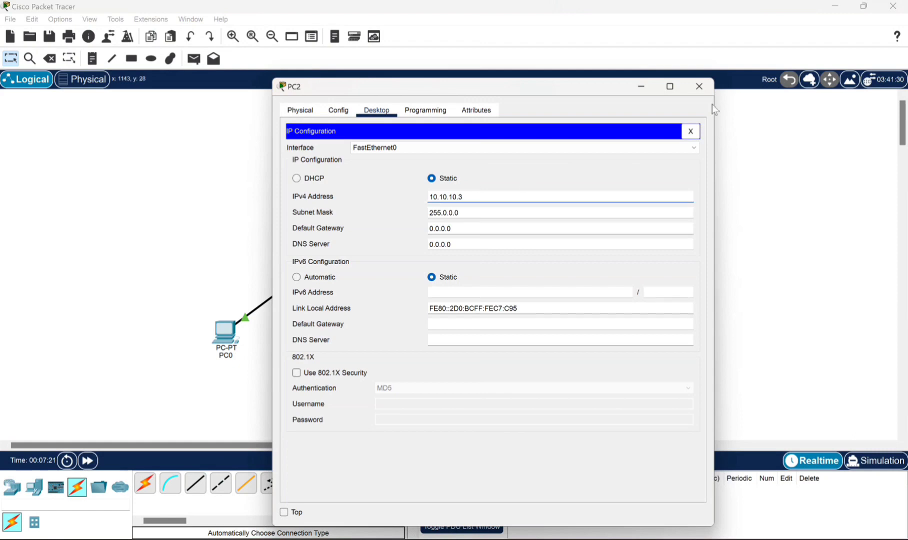
left_click(702, 91)
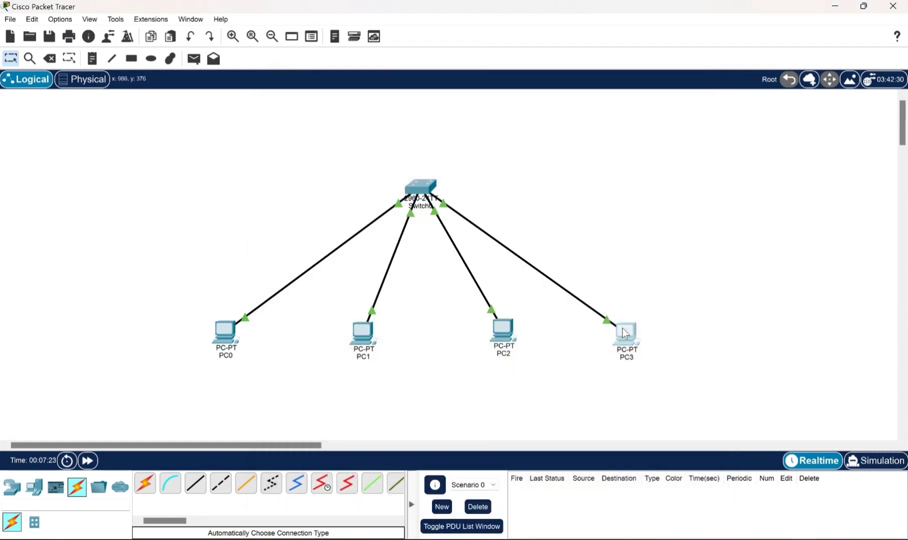
- Assign PC3 the static IPv4 address 10.10.10.4 in its IP configuration
left_click(624, 332)
left_click(379, 111)
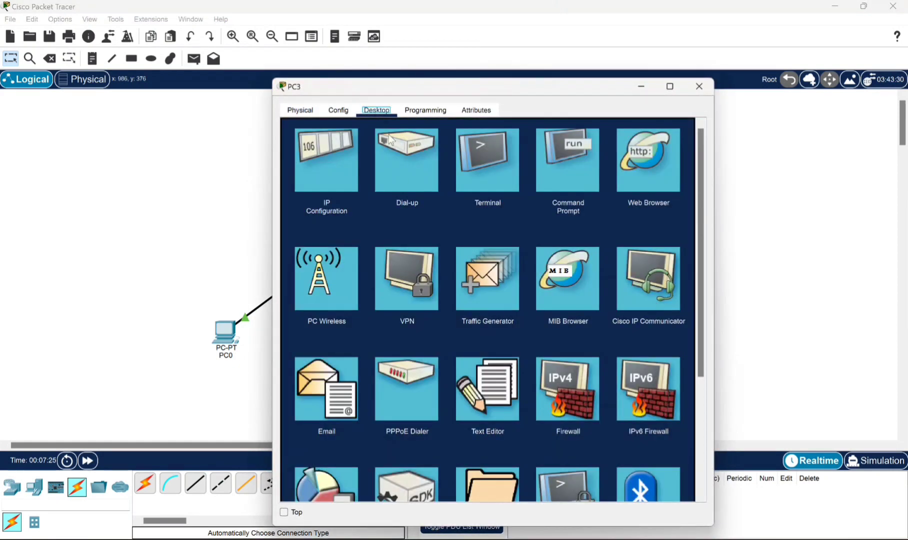
left_click(335, 181)
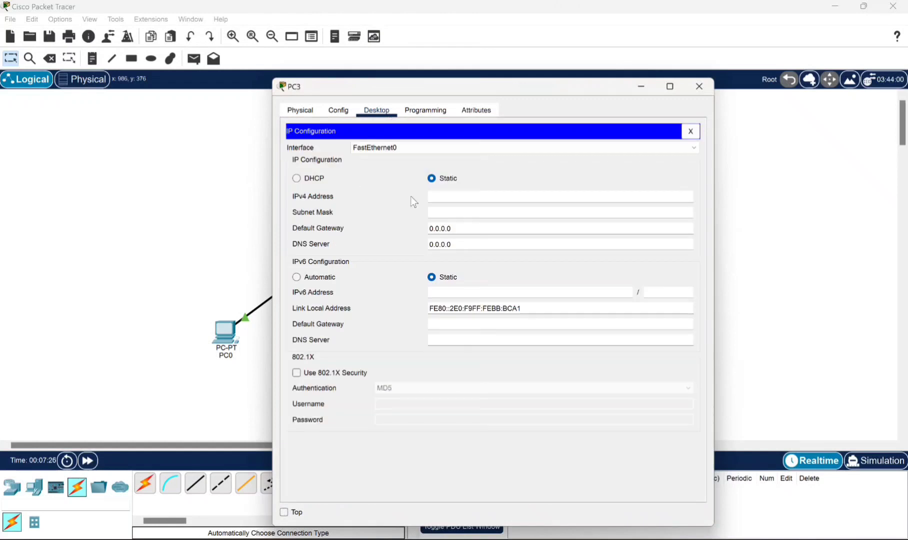
left_click(458, 193)
type("10.10.10.4")
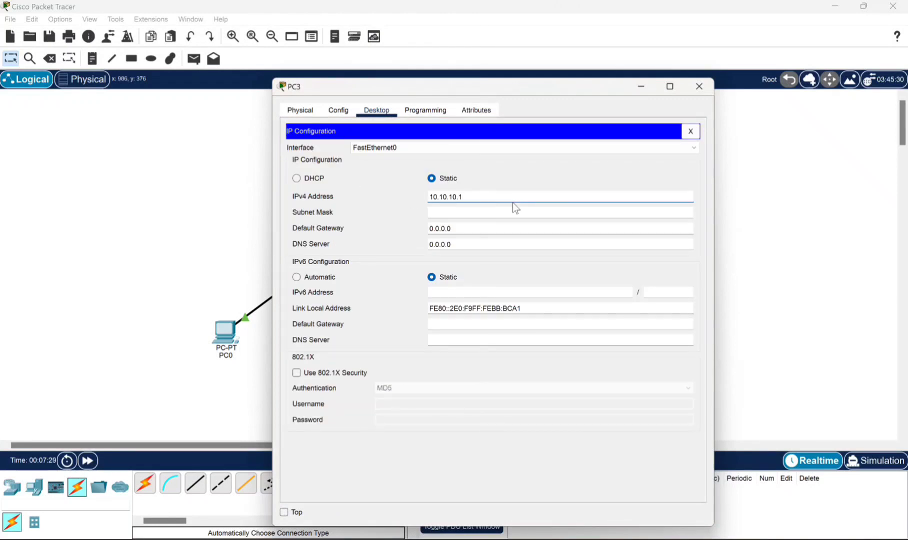
left_click(699, 87)
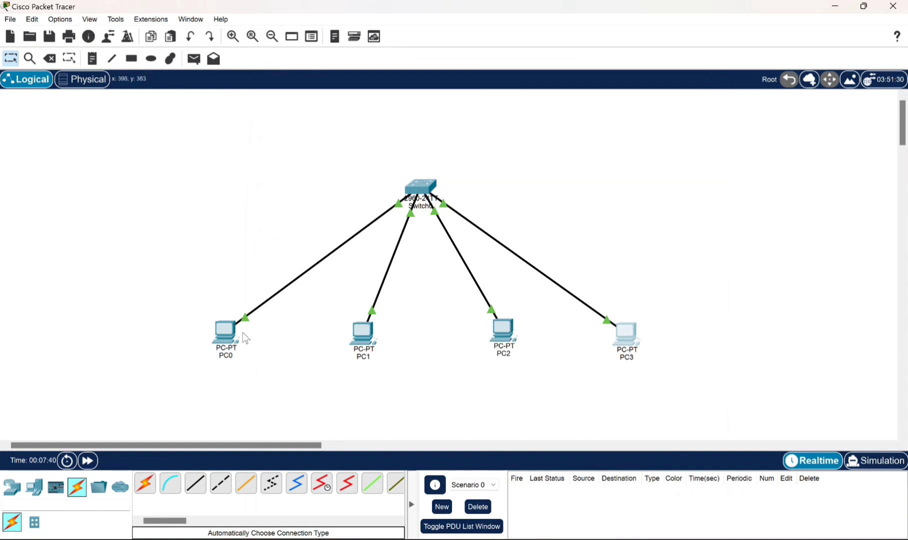
- Test connectivity from PC0 to PC2 by running ping 10.10.10.3 in PC0's command prompt, and close PC0's window
left_click(226, 333)
left_click(226, 334)
left_click(226, 333)
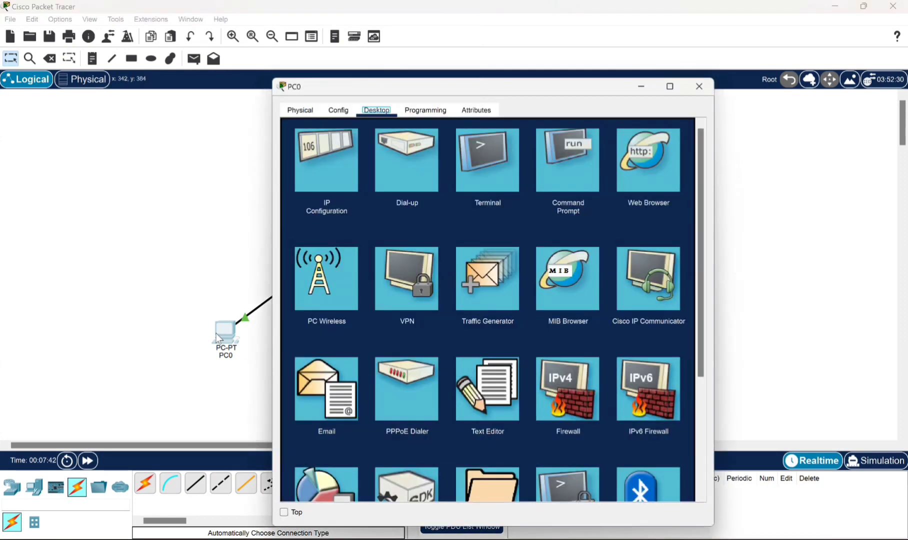
left_click(568, 183)
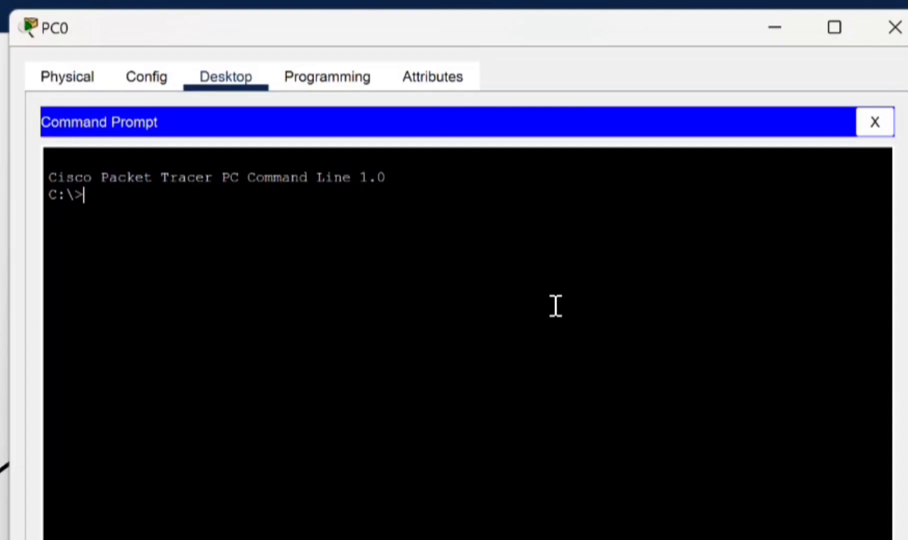
type("ping 10.10")
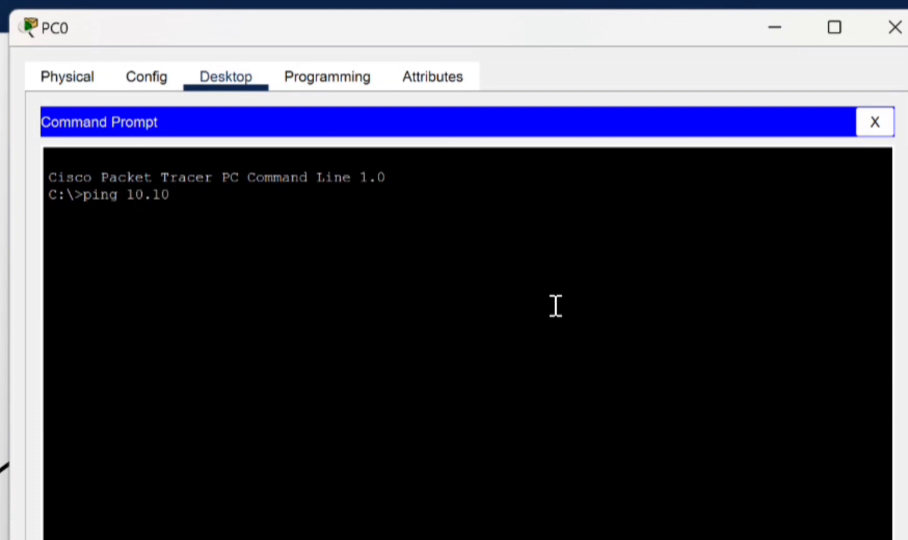
type(".10.3")
key("Return")
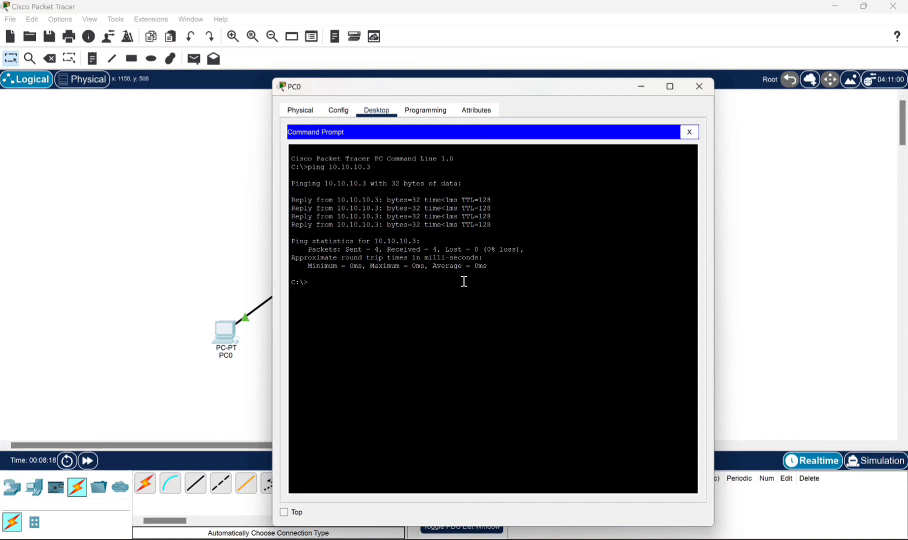
left_click(699, 90)
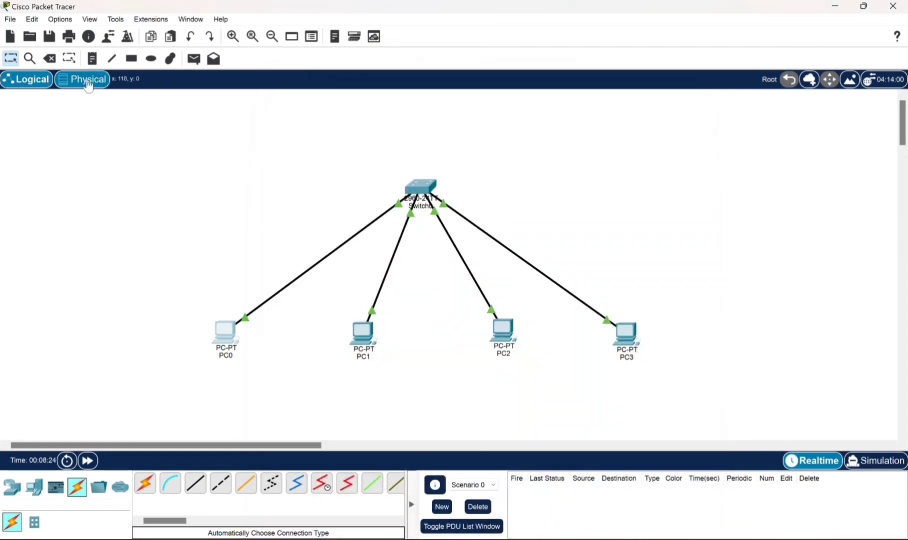
- Place text notes reading 10.10.10.1 below PC0 and 10.10.10.3 below PC2 in the workspace
key("Delete")
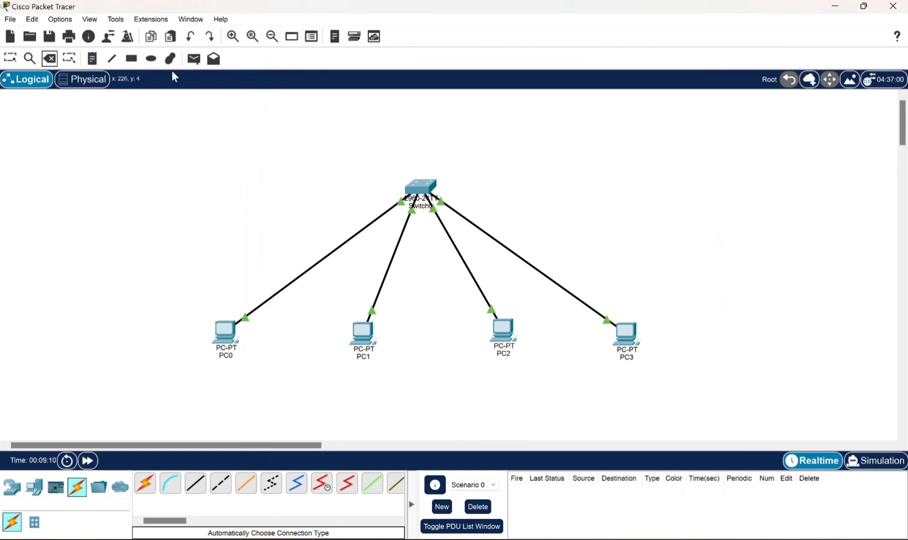
left_click(99, 64)
left_click(200, 368)
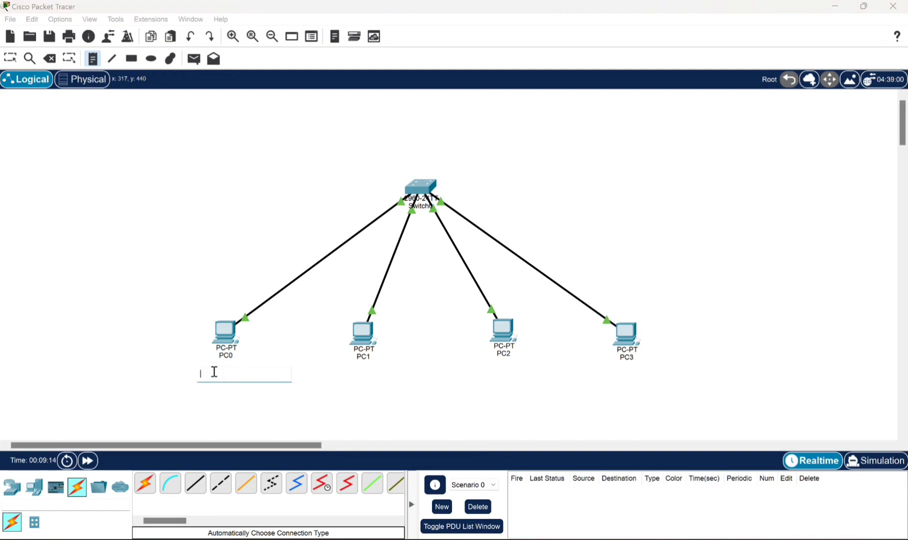
type("10.10.10.1")
key("Return")
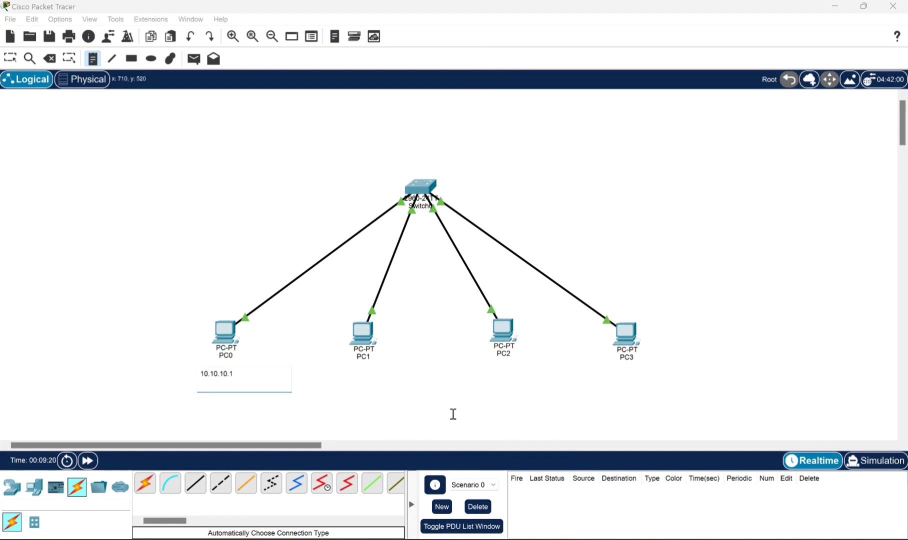
left_click(501, 364)
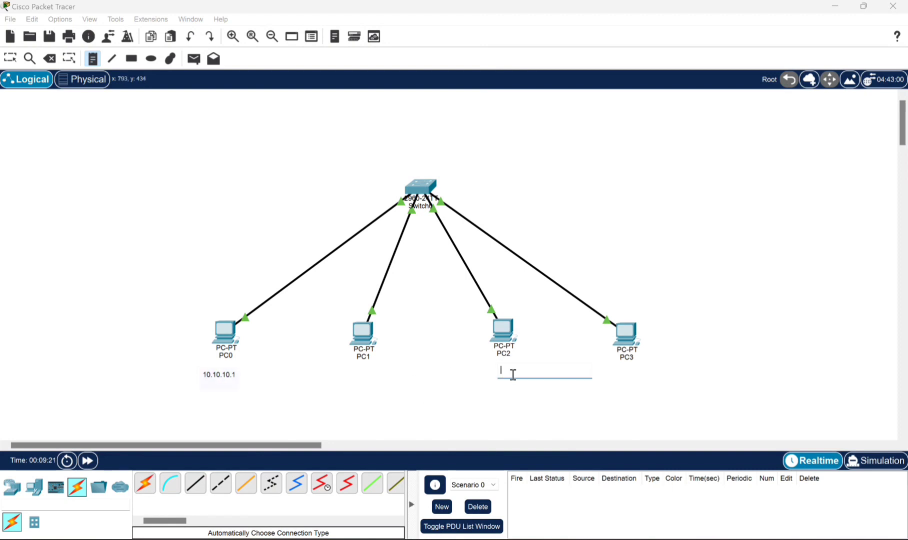
type("10.10.10.3")
left_click(91, 62)
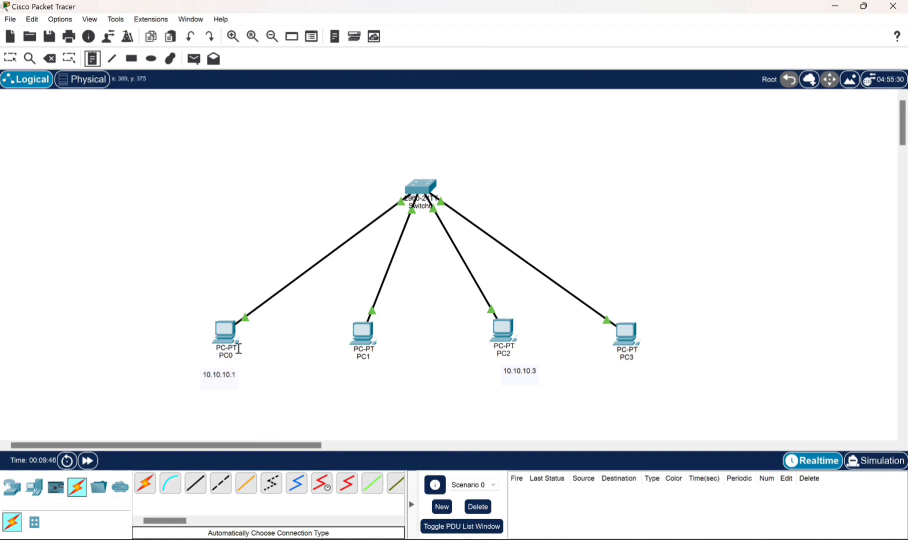
- Switch to Simulation mode and add a simple PDU with PC0 as source and PC2 as destination
left_click(878, 463)
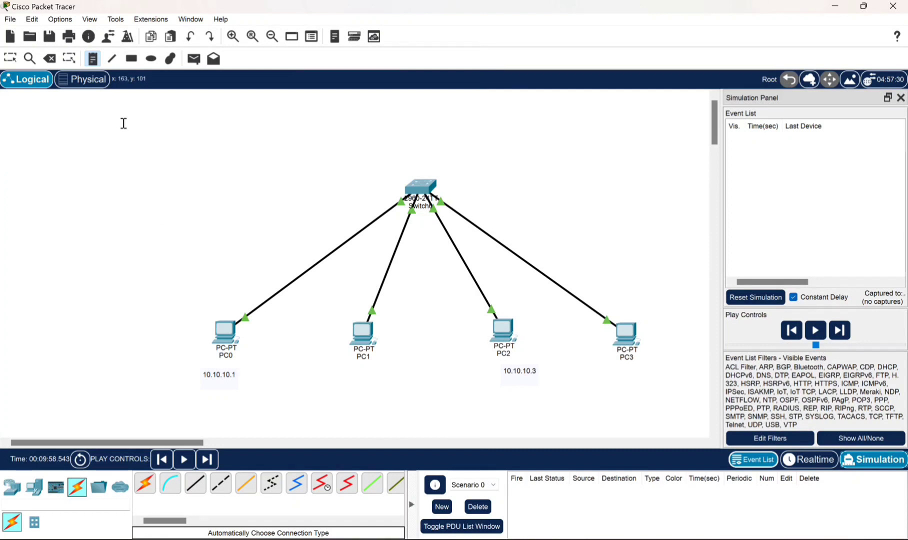
left_click(194, 59)
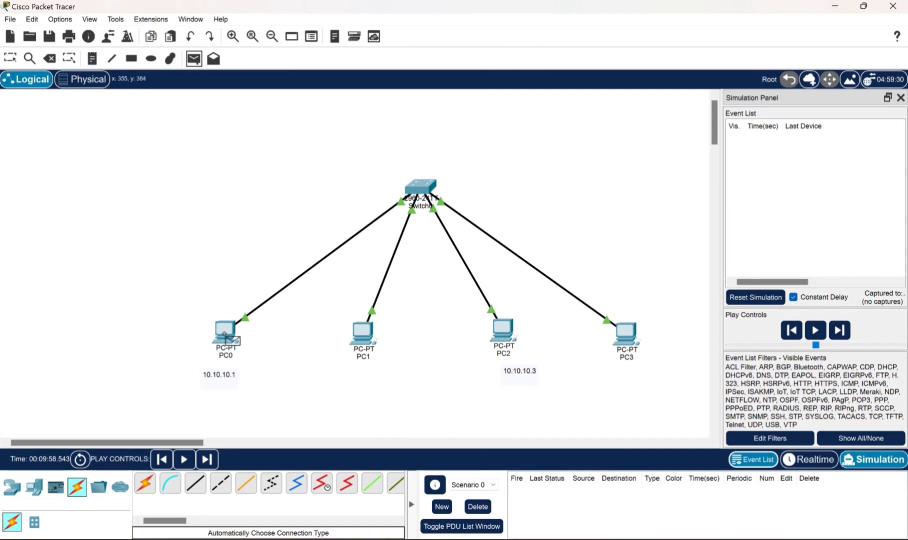
left_click(224, 327)
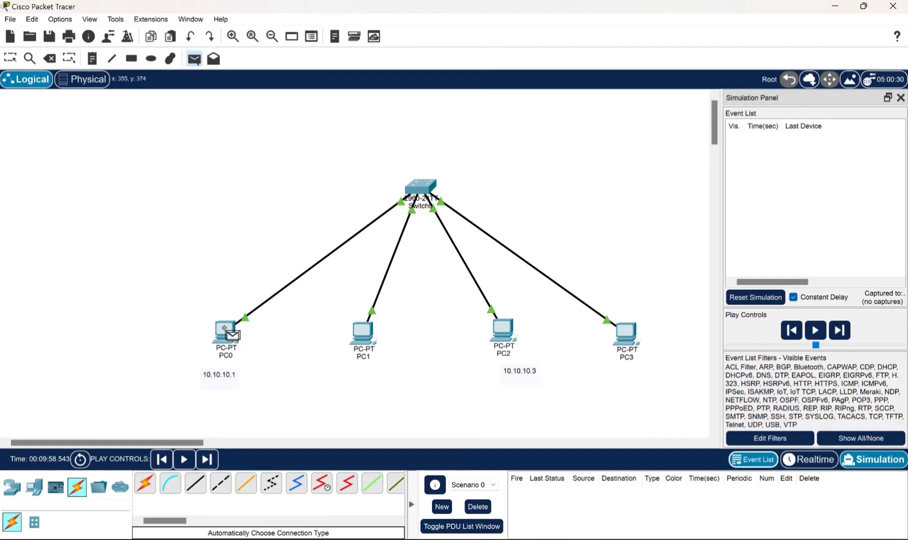
left_click(502, 327)
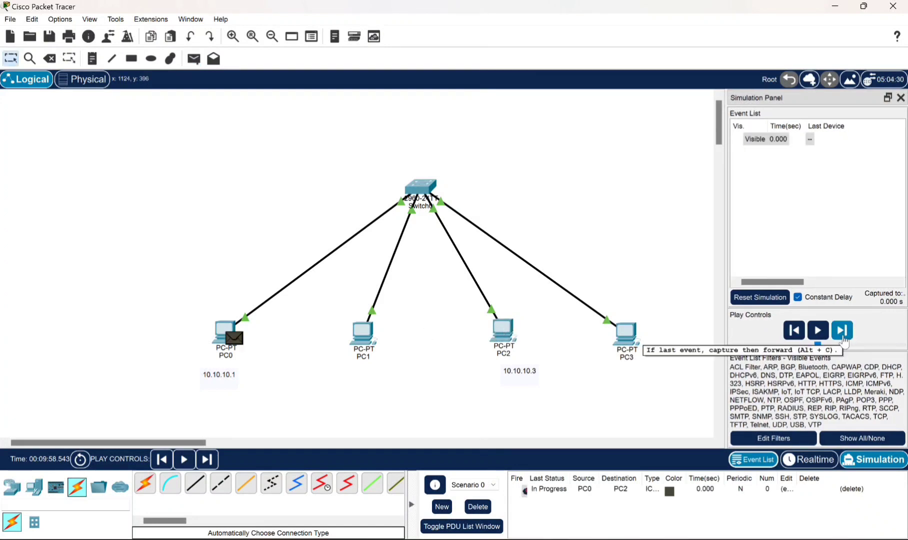
- Advance the simulation event by event to follow the packet between PC0 and PC2, and return to Realtime mode
left_click(842, 334)
left_click(842, 334)
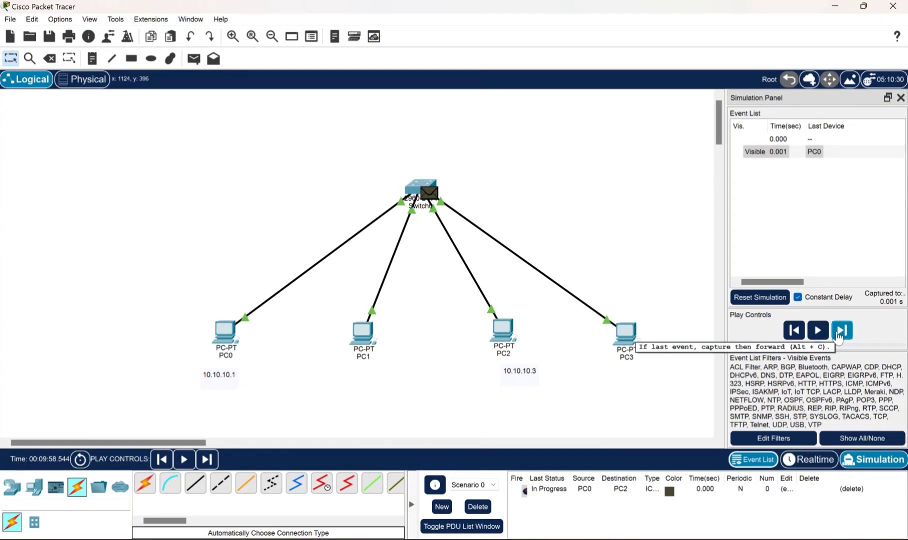
left_click(839, 335)
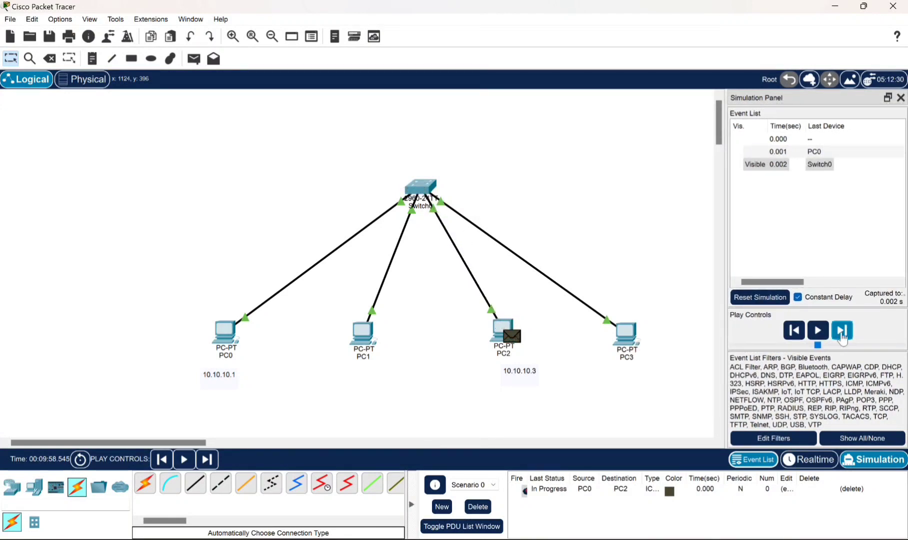
left_click(842, 334)
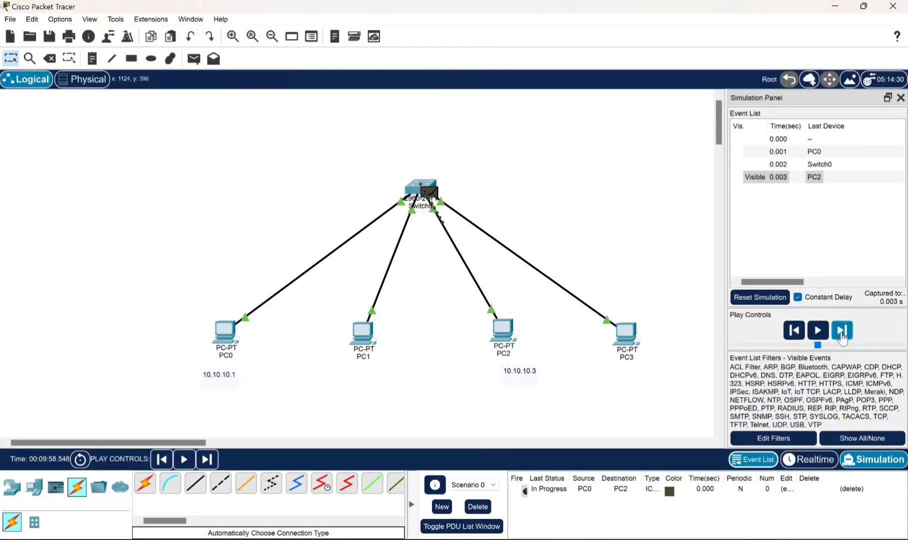
left_click(842, 336)
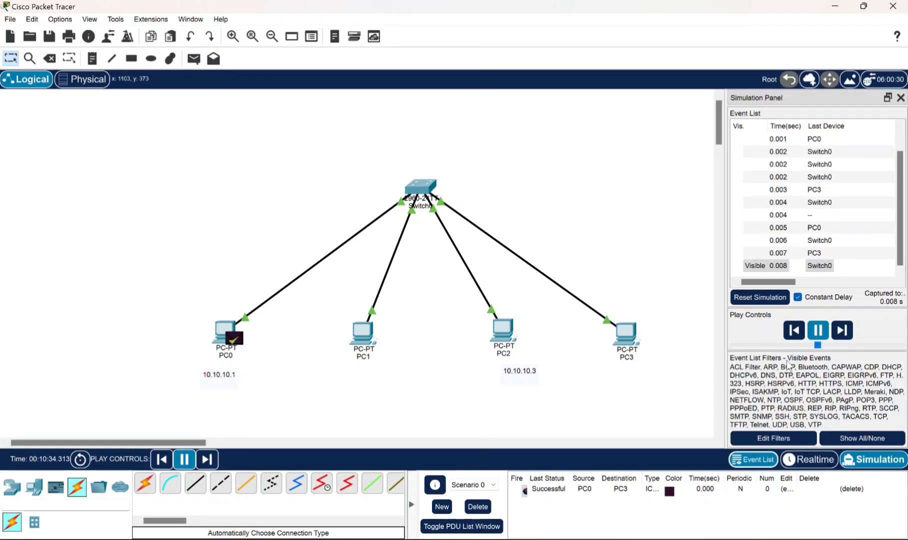
left_click(808, 459)
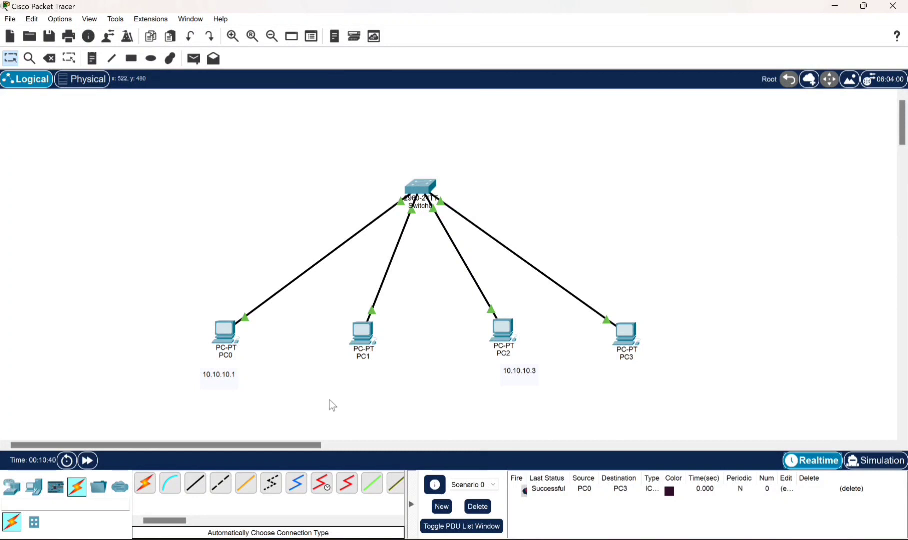
- Enter privileged mode in the switch's command line with EN and display its MAC table with show mac-address
left_click(422, 193)
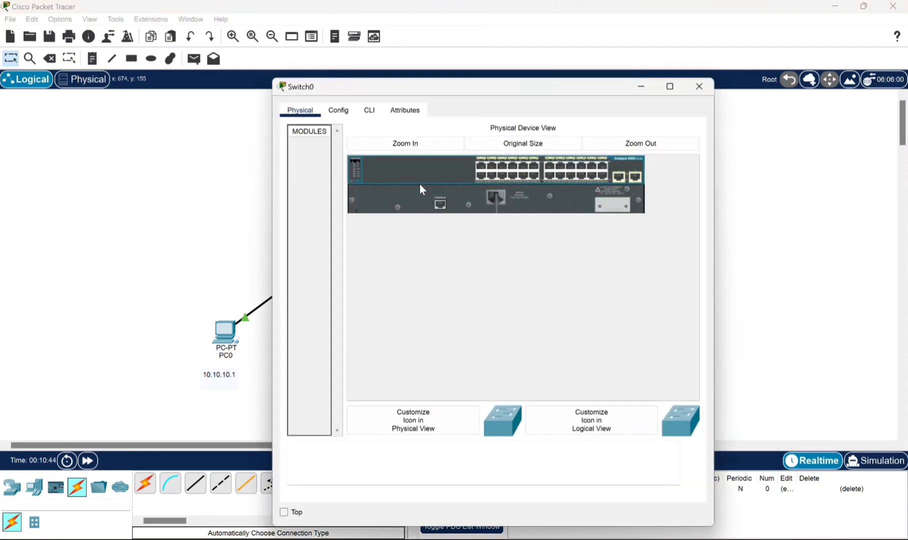
left_click(371, 114)
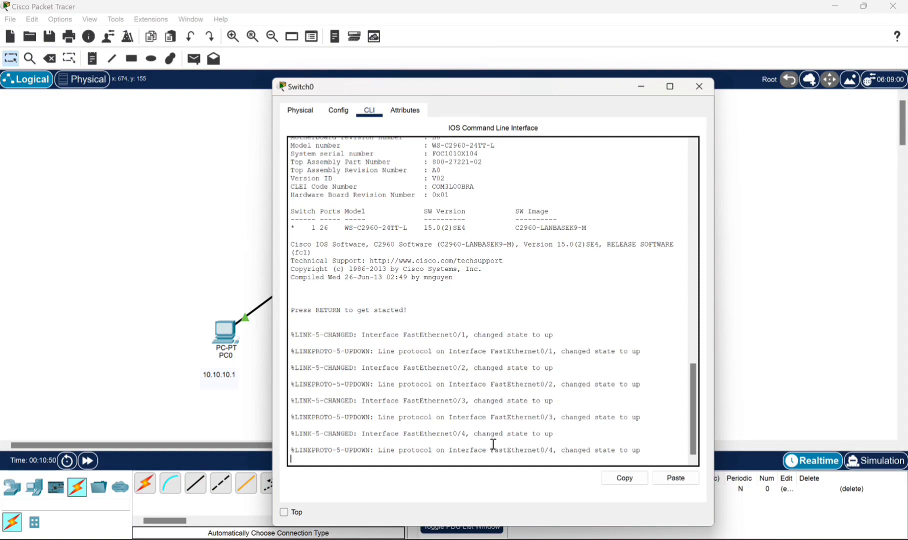
key("Return")
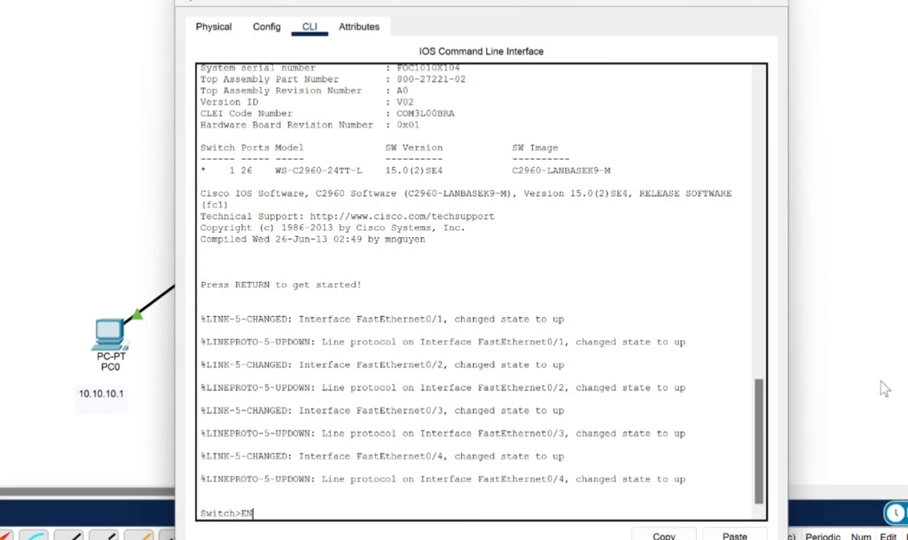
key("Return")
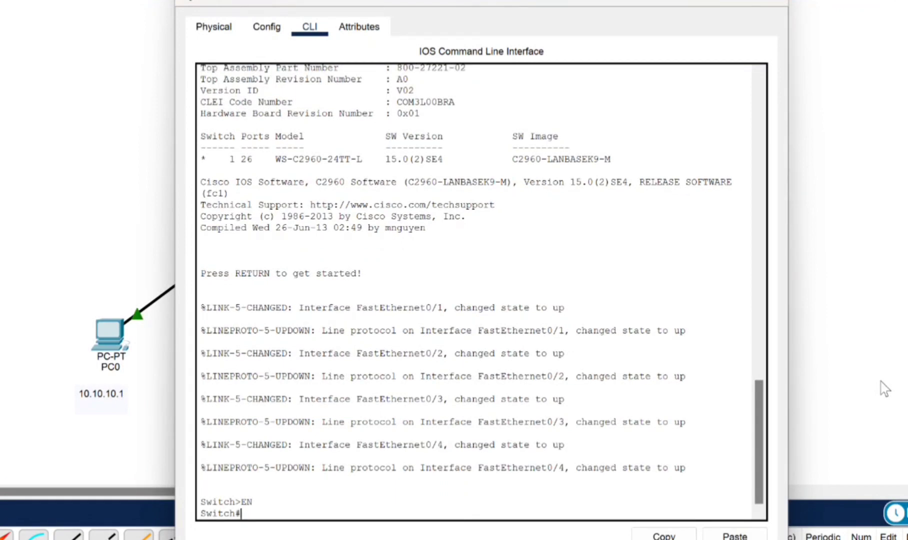
type("show mac-address")
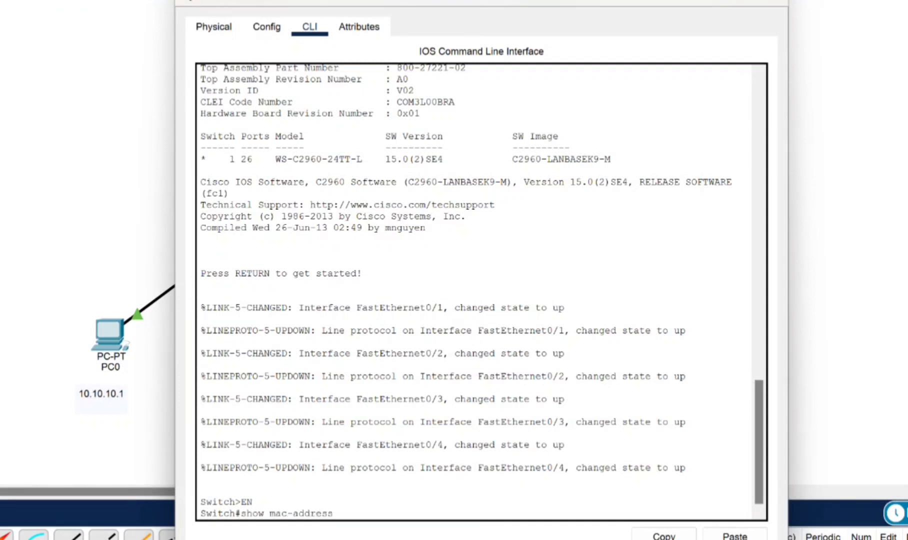
key("Return")
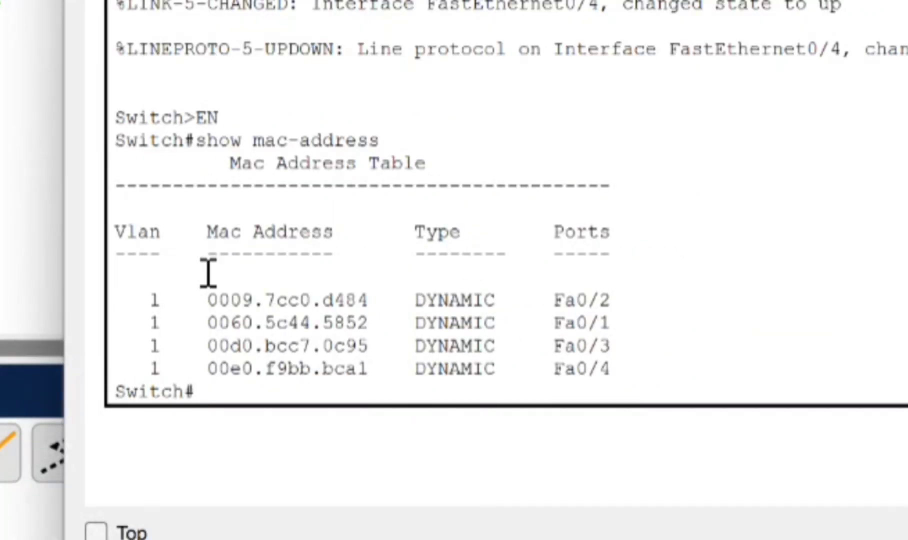